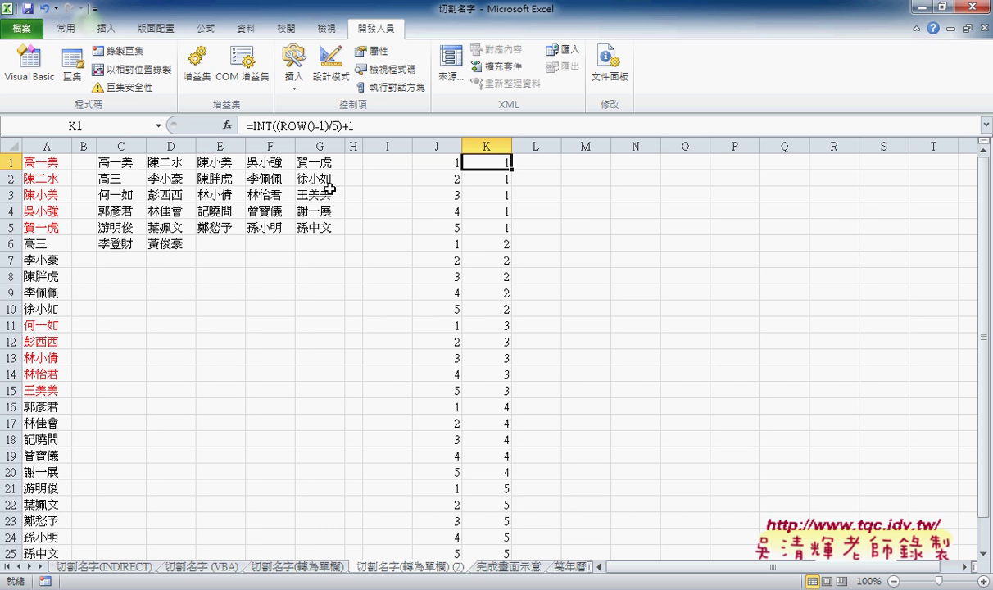
# Start an INDEX formula in I1 using the array, row_num, column_num form.
pyautogui.click(368, 156)
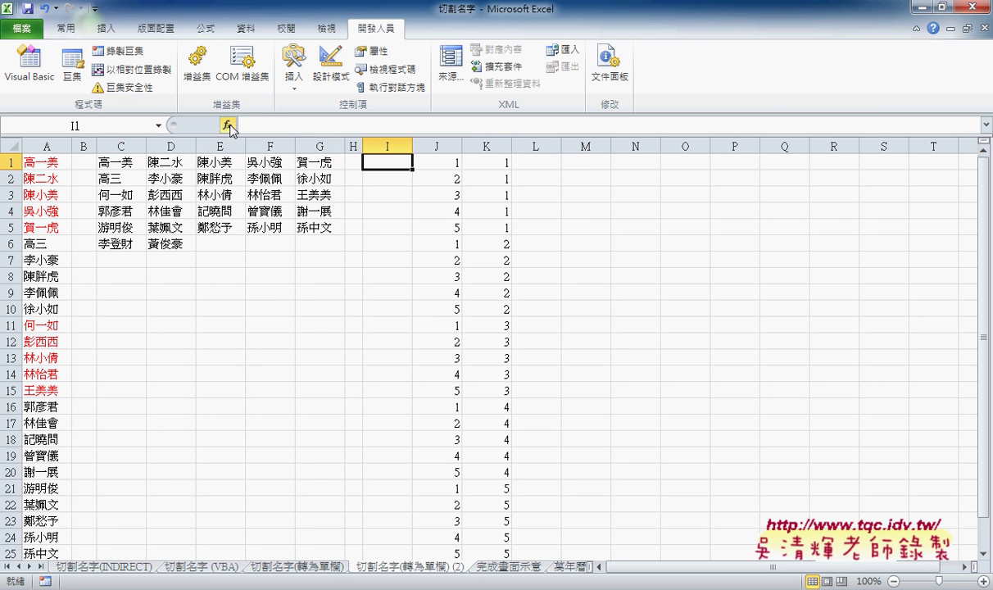
pyautogui.click(227, 126)
pyautogui.click(851, 242)
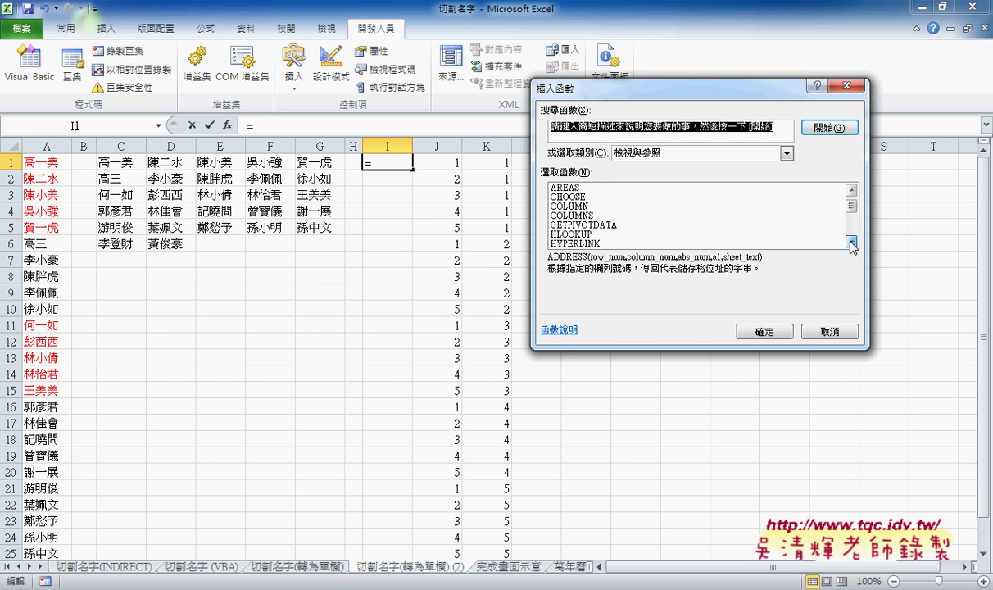
pyautogui.click(851, 243)
pyautogui.click(598, 235)
pyautogui.click(763, 331)
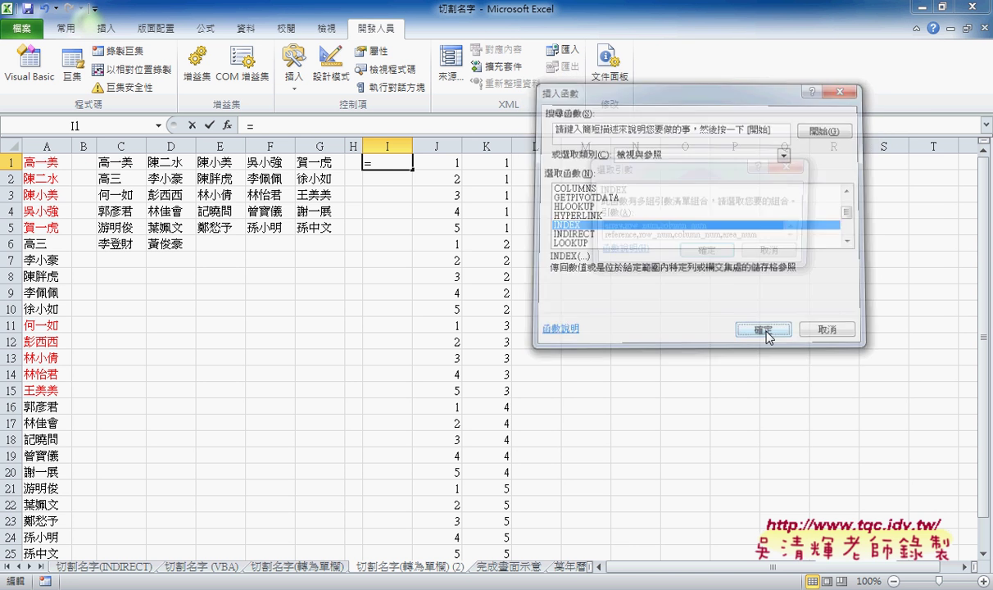
pyautogui.click(707, 252)
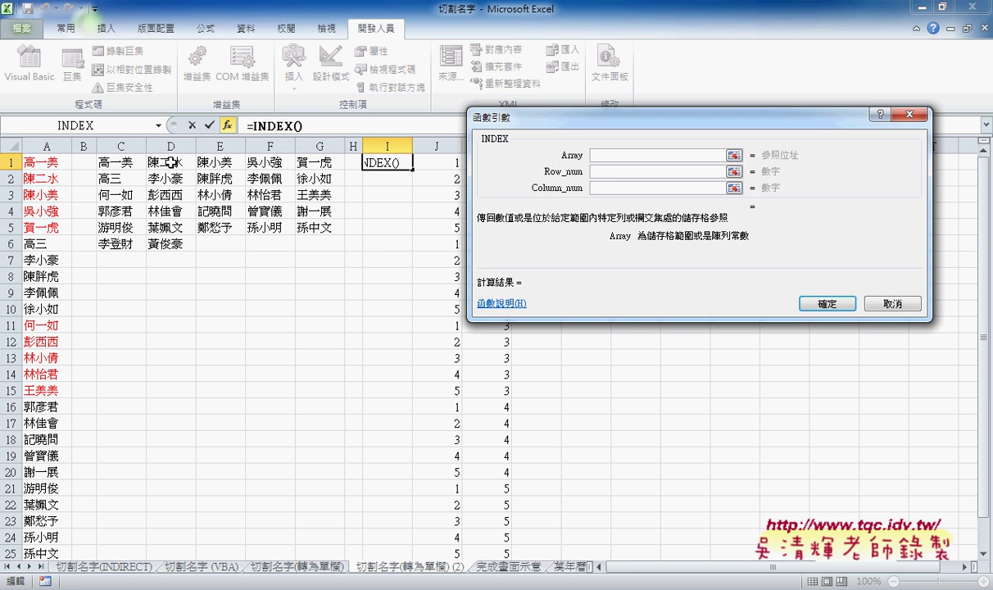
# Set the INDEX Array argument to the absolute range $C$1:$G$6.
pyautogui.click(125, 165)
pyautogui.moveTo(126, 165); pyautogui.dragTo(297, 245)
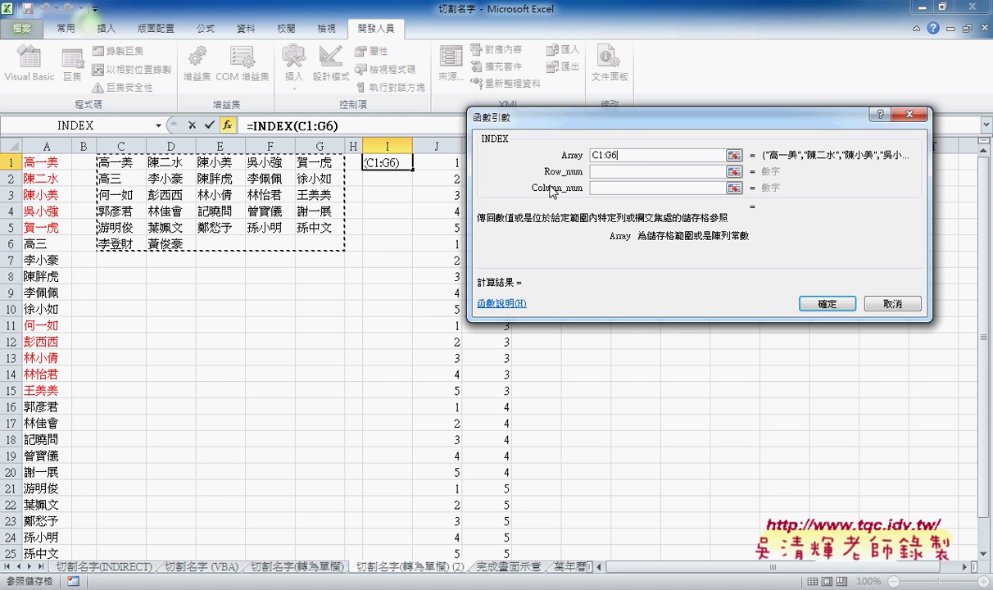
pyautogui.click(581, 156)
pyautogui.press('F4')
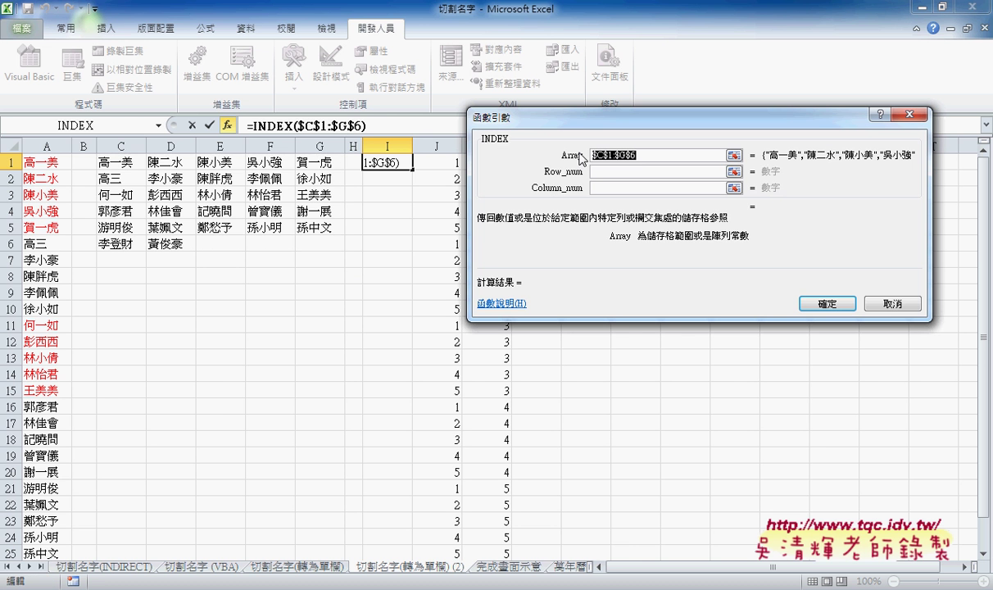
# Enter 1 for Row_num and 1 for Column_num, then select the column value to replace.
pyautogui.click(596, 172)
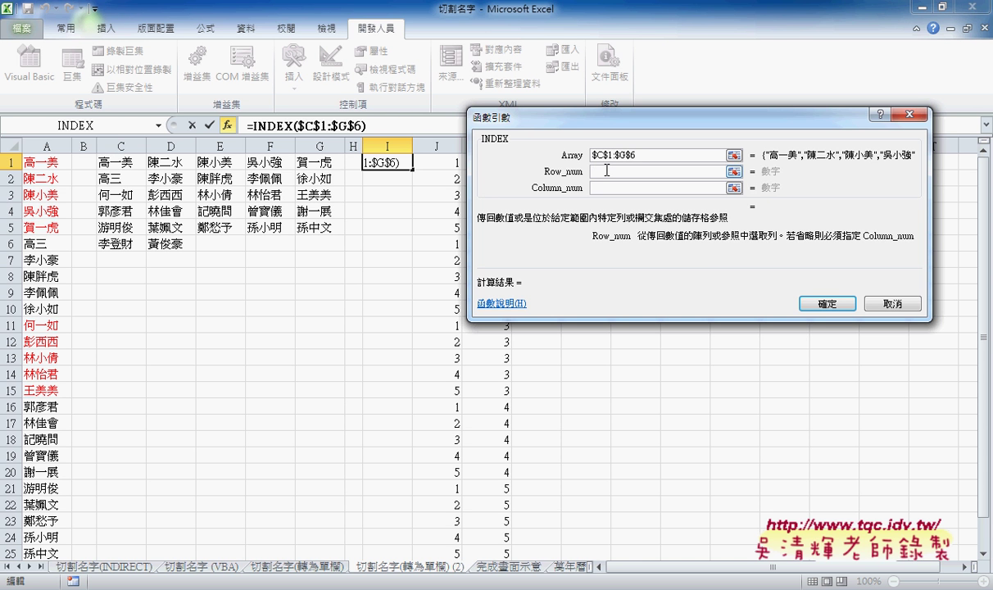
pyautogui.write('1')
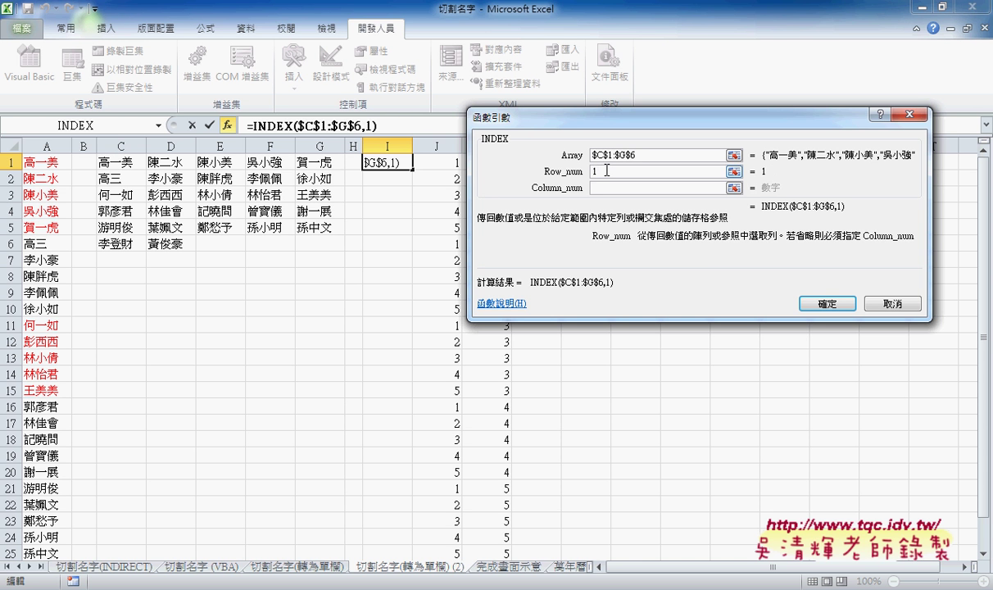
pyautogui.click(605, 190)
pyautogui.write('1')
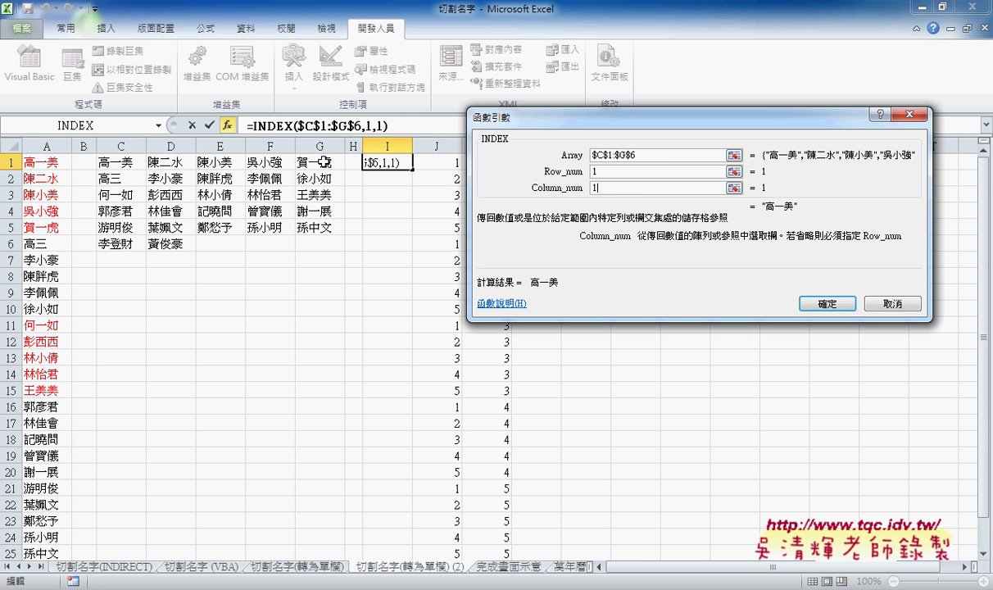
pyautogui.moveTo(603, 187); pyautogui.dragTo(574, 188)
# Change Column_num to MOD(ROW(),5), committing =INDEX($C$1:$G$6,1,MOD(ROW(),5)) in I1.
pyautogui.write('row')
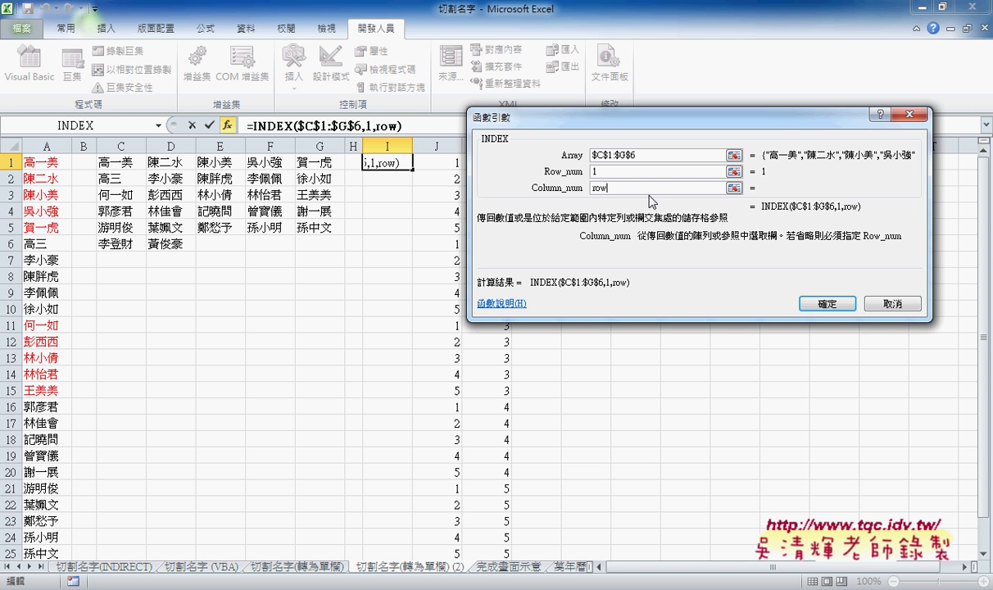
pyautogui.write('()')
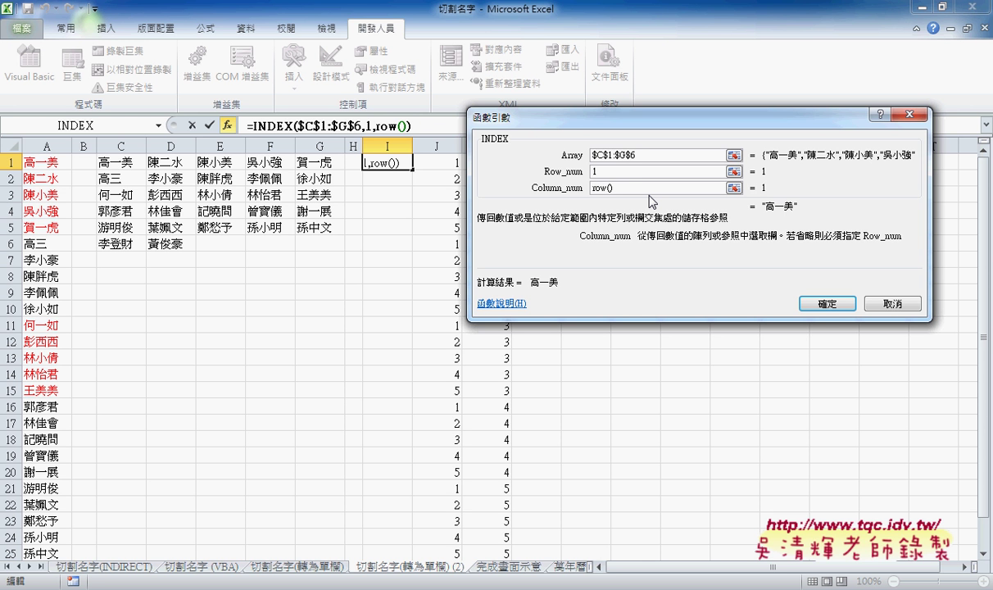
pyautogui.press('Home')
pyautogui.write('mod')
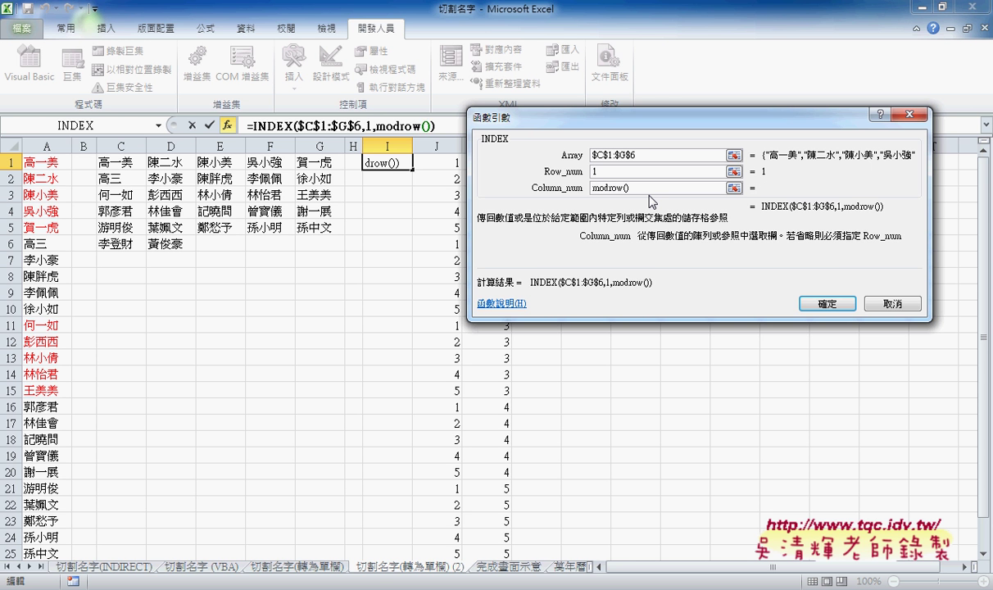
pyautogui.write('(')
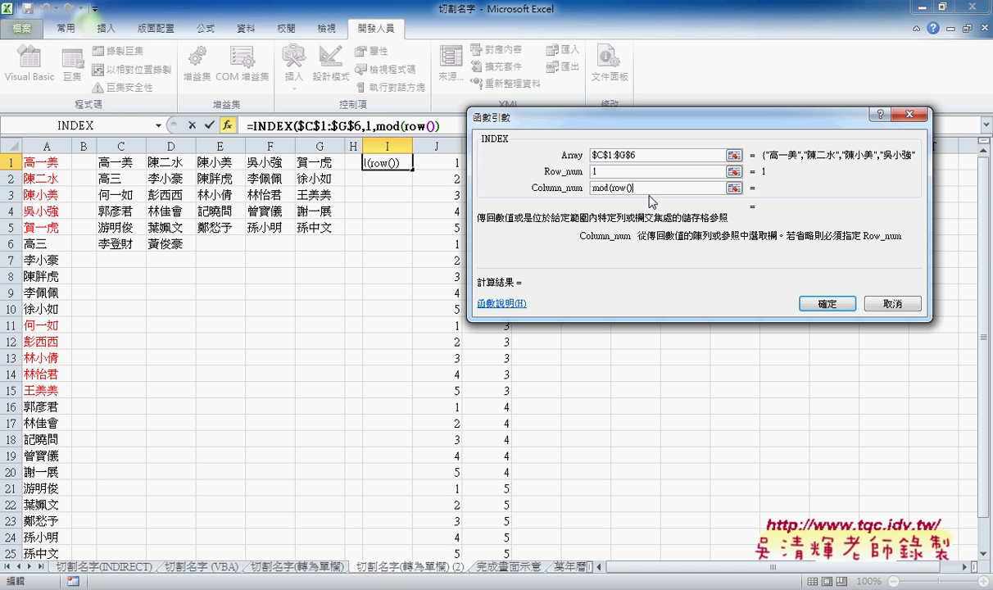
pyautogui.write(',')
pyautogui.write('5')
pyautogui.write(')')
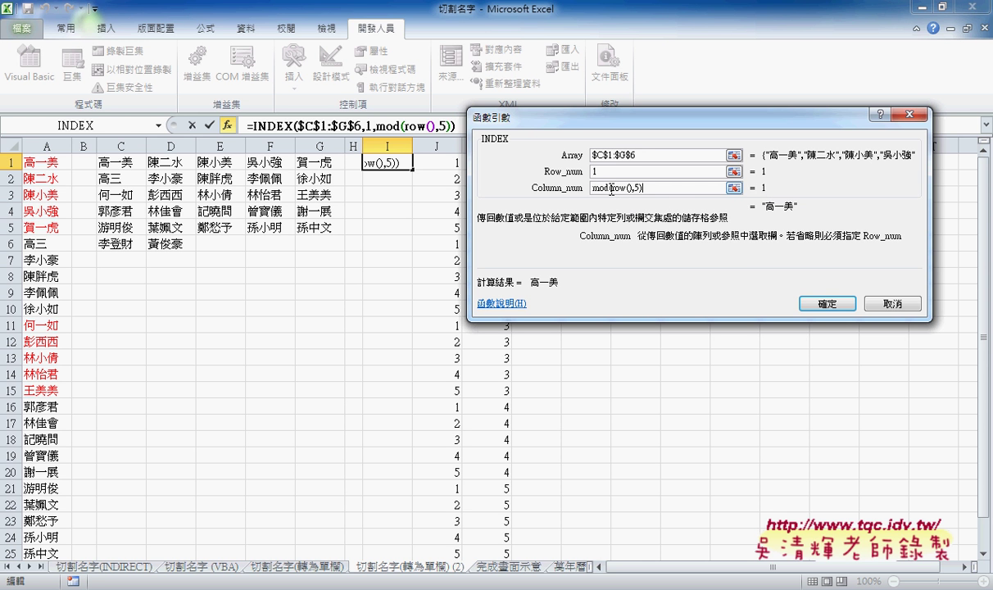
pyautogui.moveTo(643, 188); pyautogui.dragTo(590, 187)
pyautogui.click(831, 304)
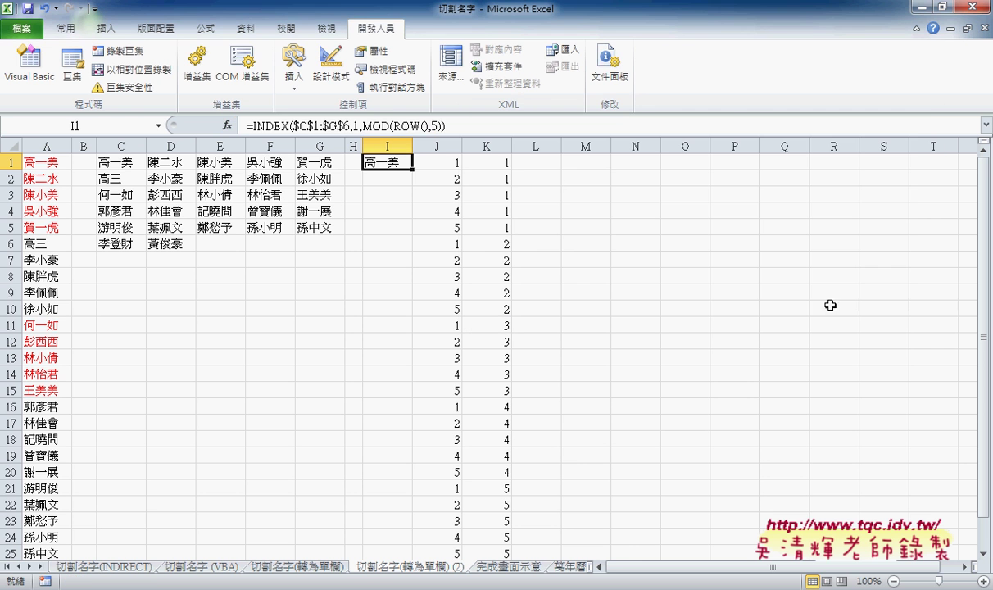
# Fill the formula down to I6 and check each result, finding a #VALUE! error in I5.
pyautogui.moveTo(413, 172); pyautogui.dragTo(415, 250)
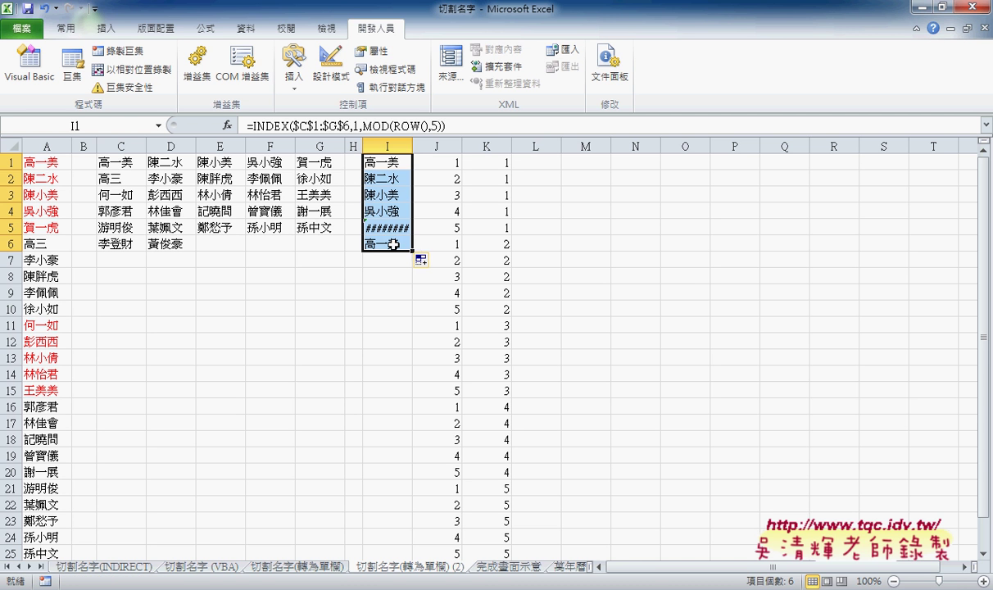
pyautogui.click(386, 164)
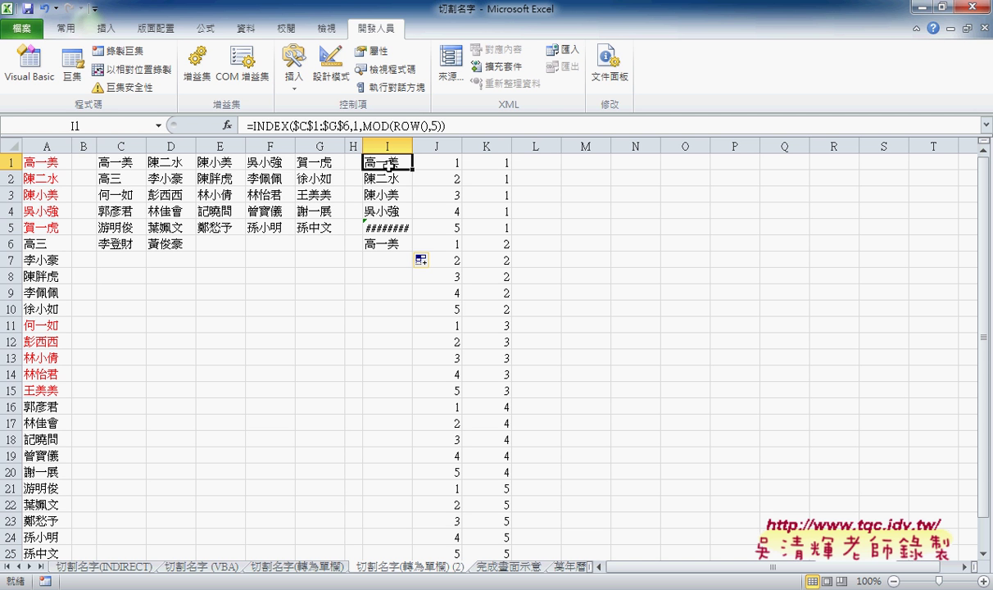
pyautogui.click(388, 181)
pyautogui.click(389, 195)
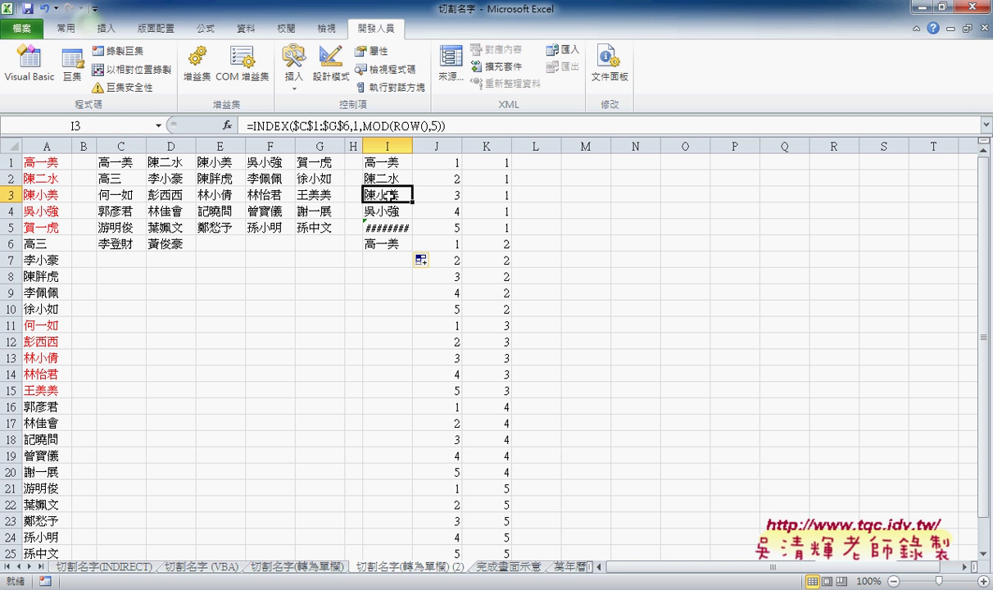
pyautogui.click(388, 212)
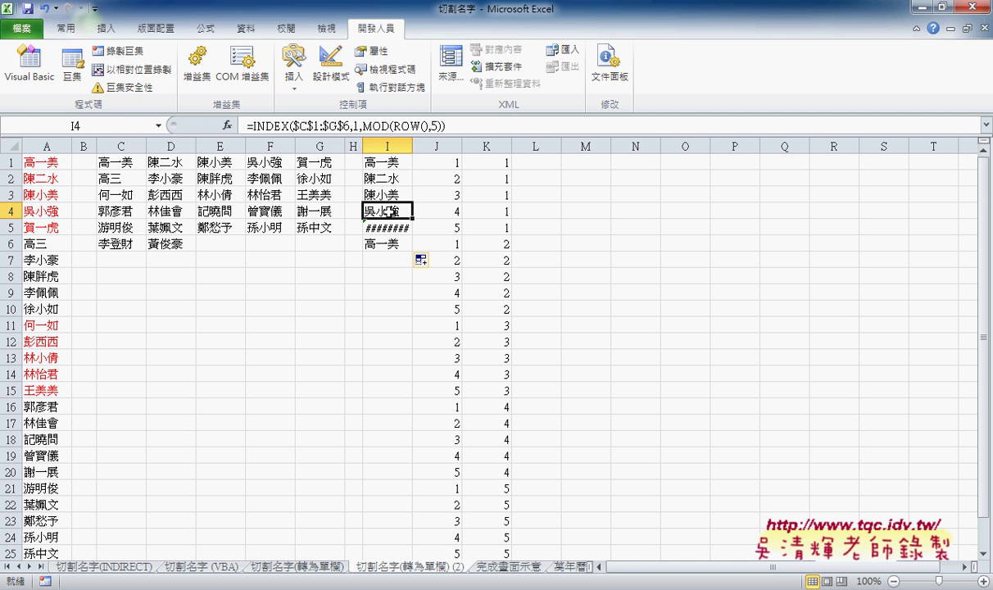
pyautogui.click(388, 227)
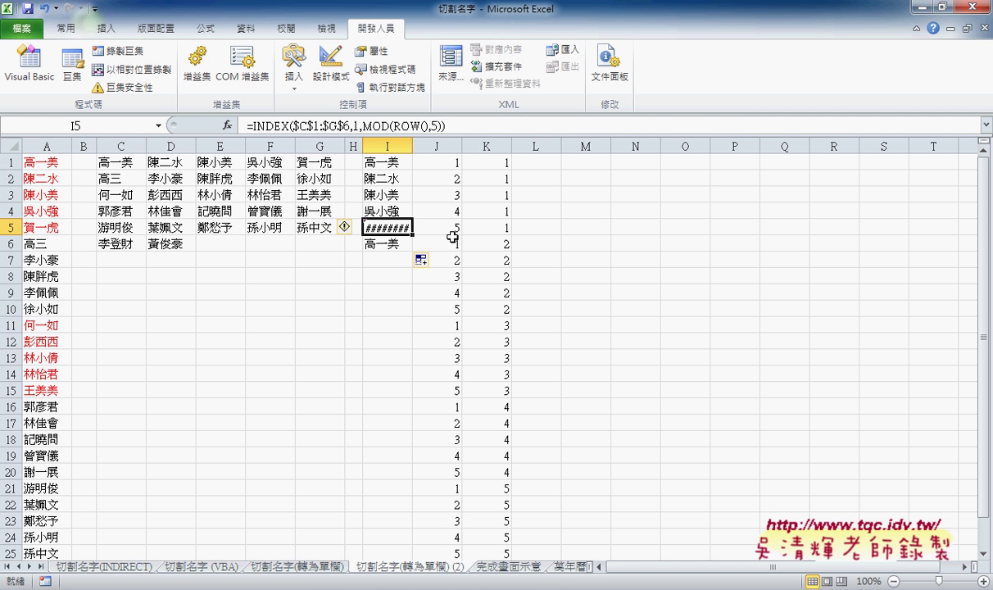
# Change Column_num to MOD(ROW()-1,5)+1 and fill I1:I5 with the five first-row names.
pyautogui.click(391, 158)
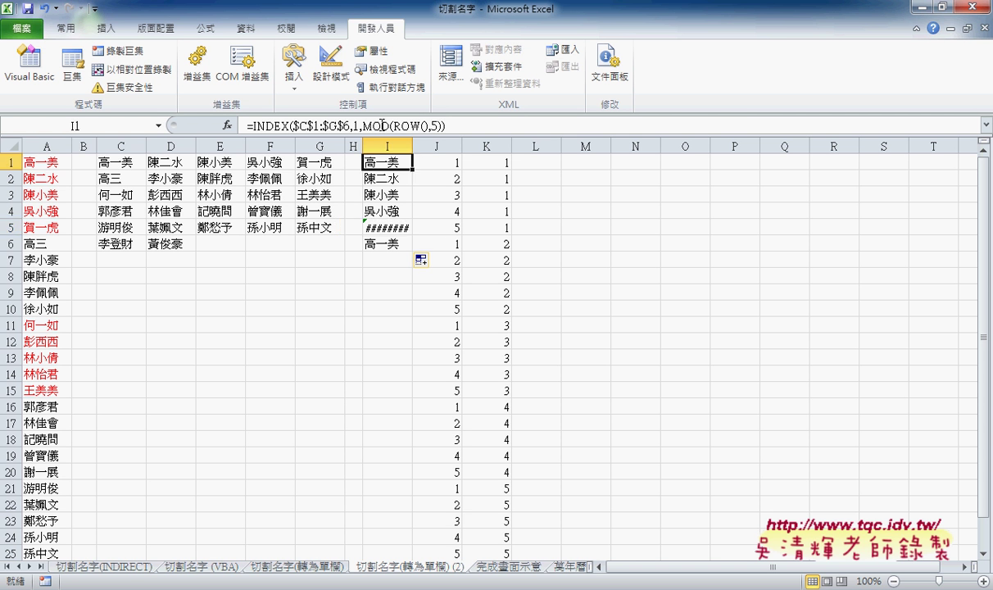
pyautogui.click(382, 124)
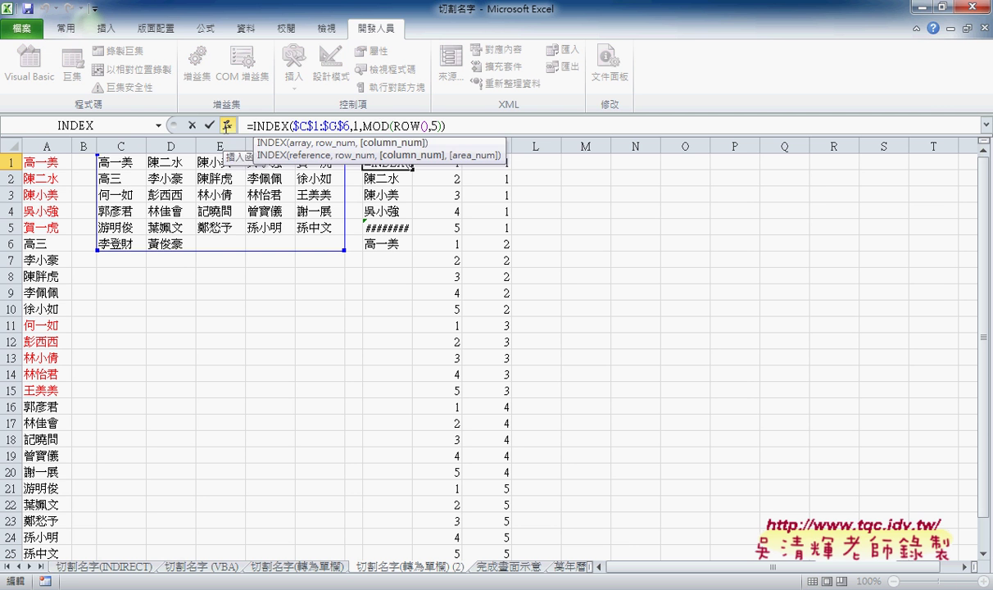
pyautogui.click(227, 125)
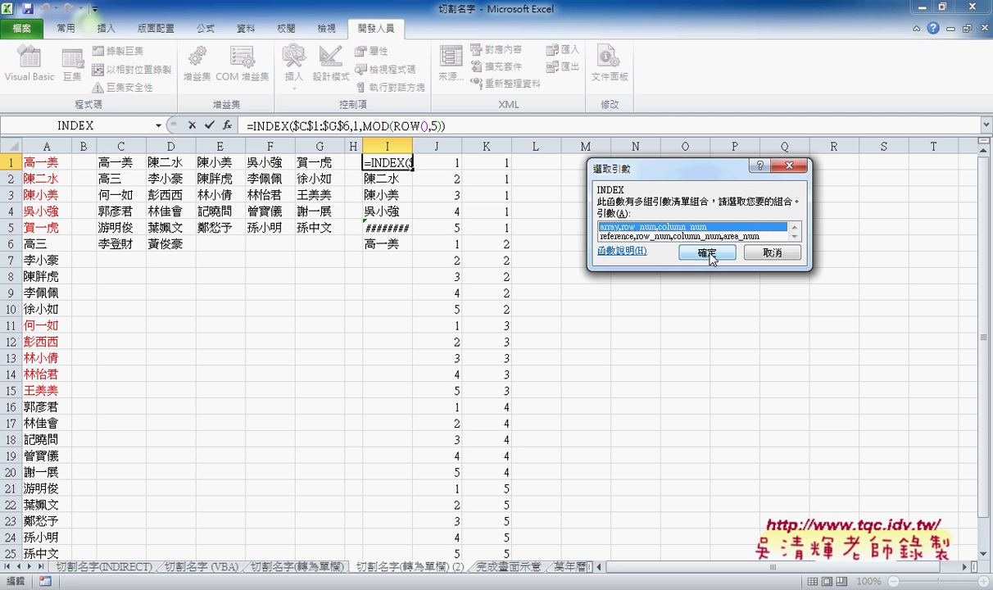
pyautogui.click(584, 251)
pyautogui.click(619, 187)
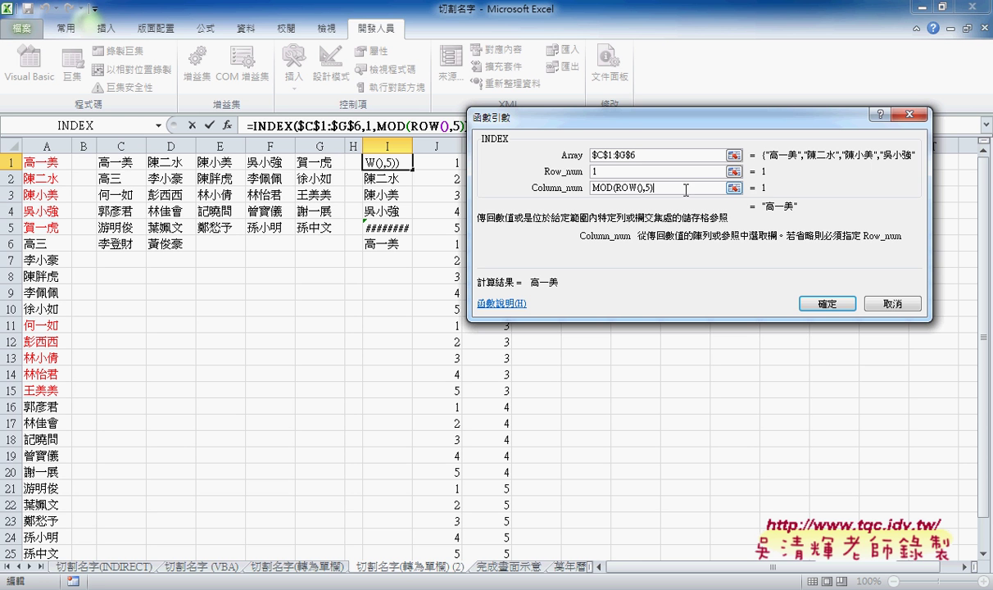
pyautogui.press('Right')
pyautogui.press('Right')
pyautogui.press('Right')
pyautogui.write('-')
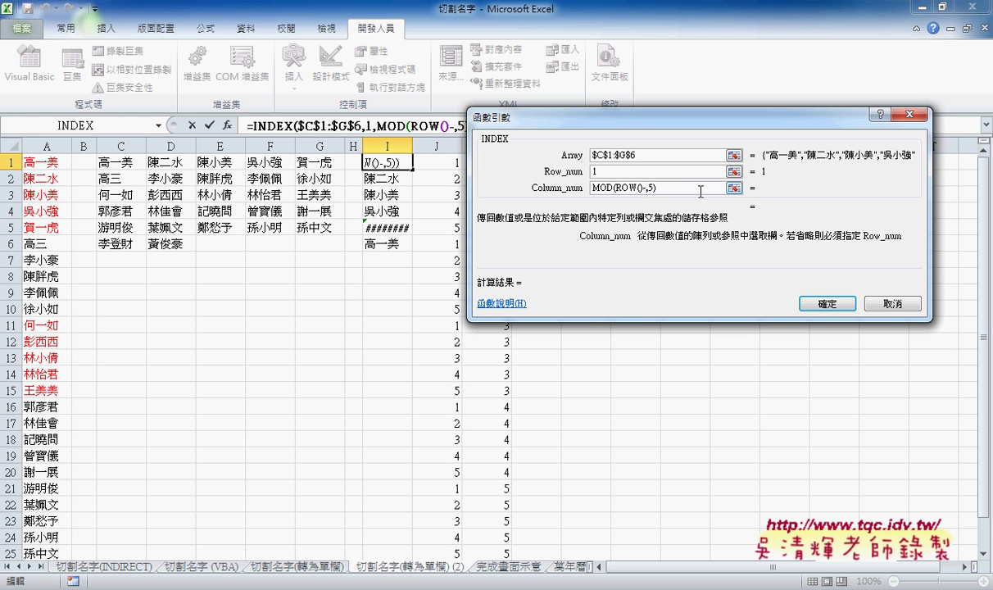
pyautogui.write('1,5')
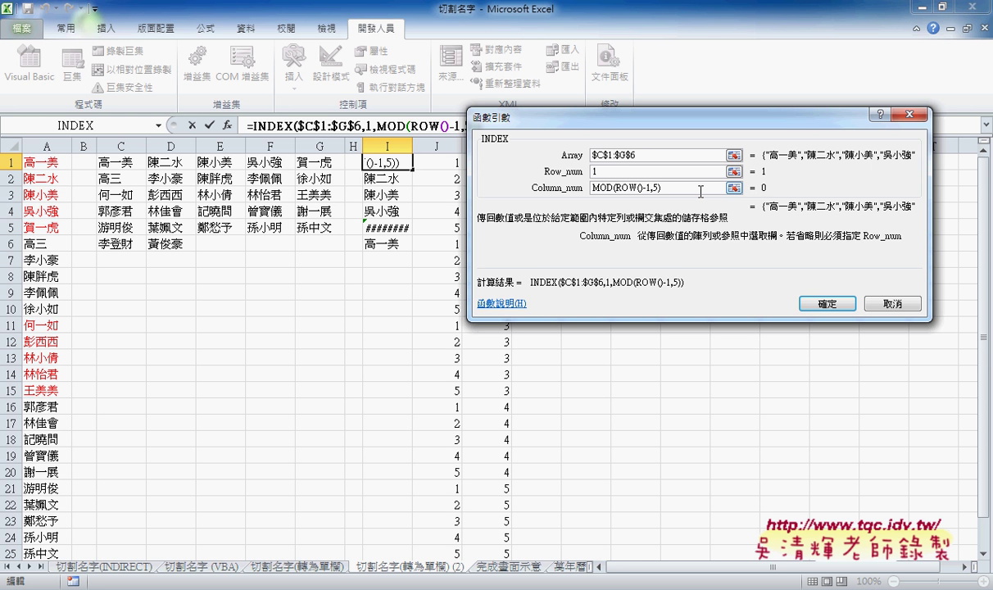
pyautogui.write(')')
pyautogui.write('+1')
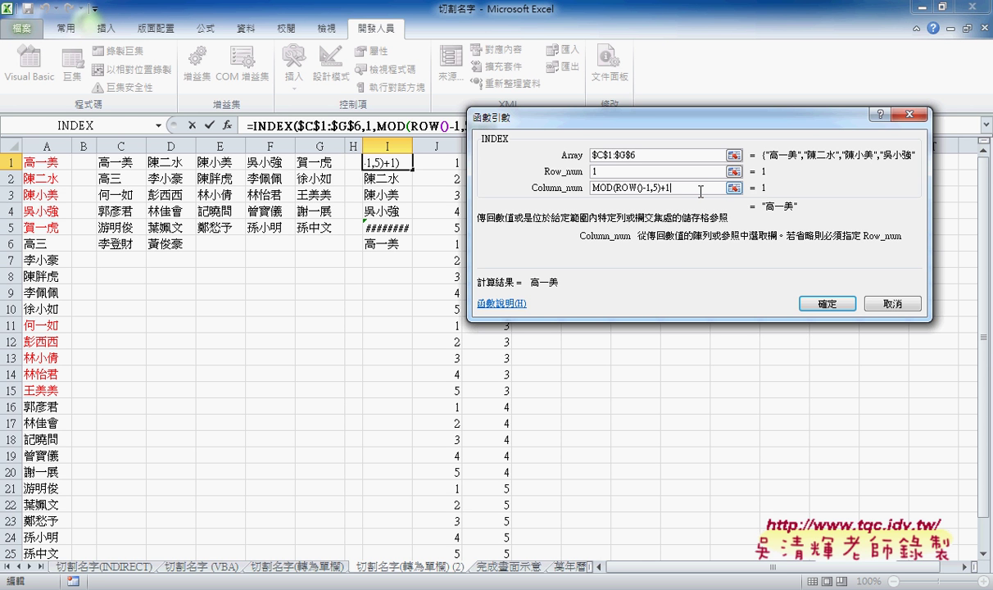
pyautogui.click(811, 303)
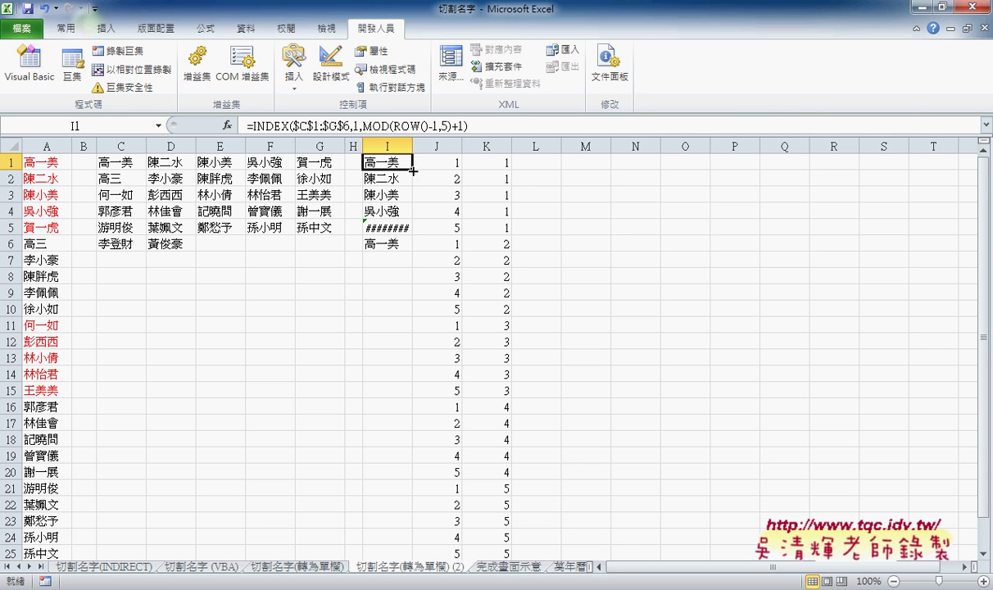
pyautogui.moveTo(413, 171); pyautogui.dragTo(409, 238)
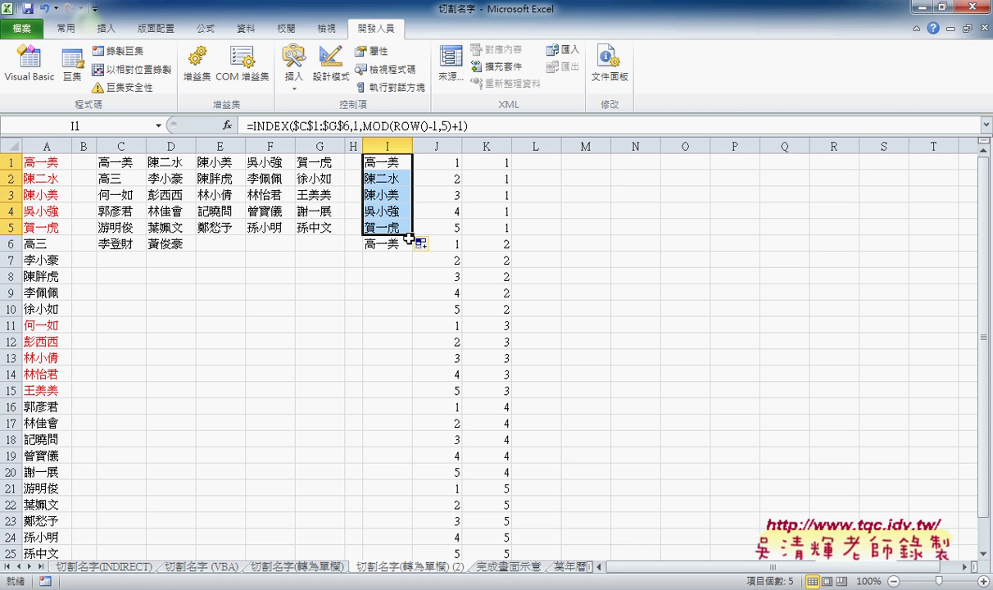
pyautogui.click(451, 165)
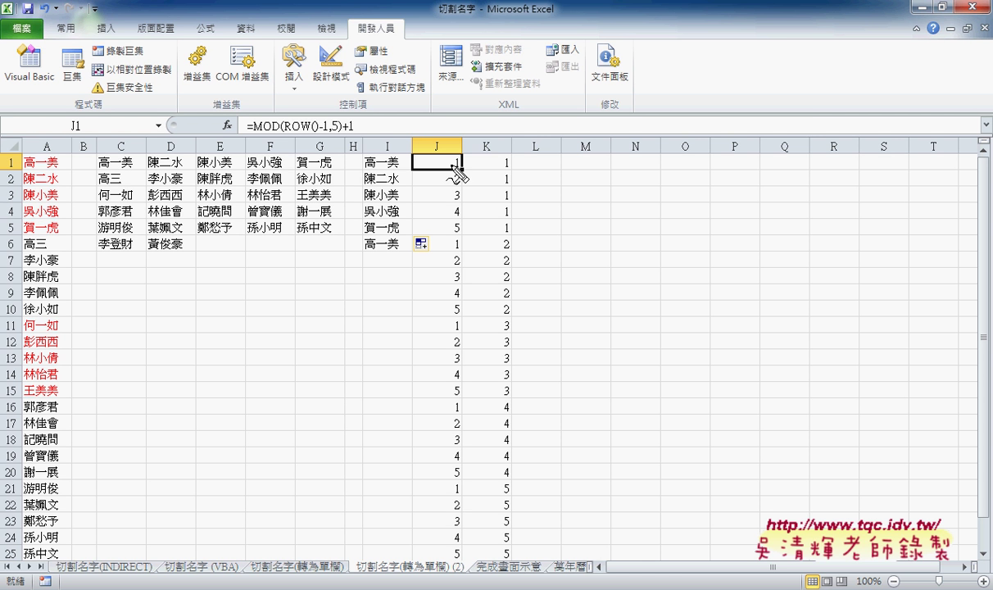
pyautogui.moveTo(247, 133); pyautogui.dragTo(278, 133)
pyautogui.moveTo(466, 239)
pyautogui.mouseDown()
pyautogui.moveTo(463, 152)
pyautogui.moveTo(461, 215)
pyautogui.mouseUp()
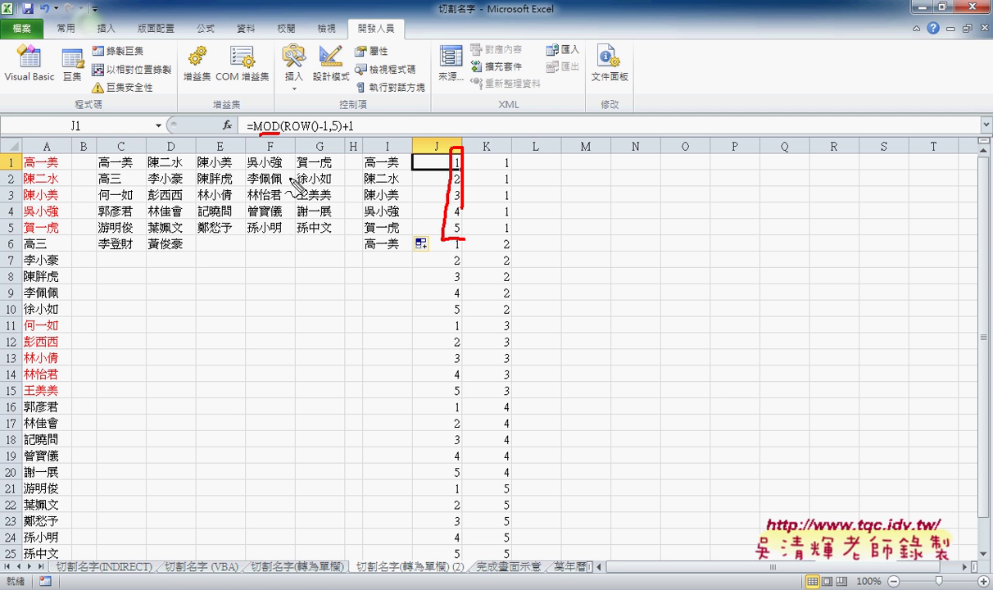
pyautogui.moveTo(288, 135); pyautogui.dragTo(331, 133)
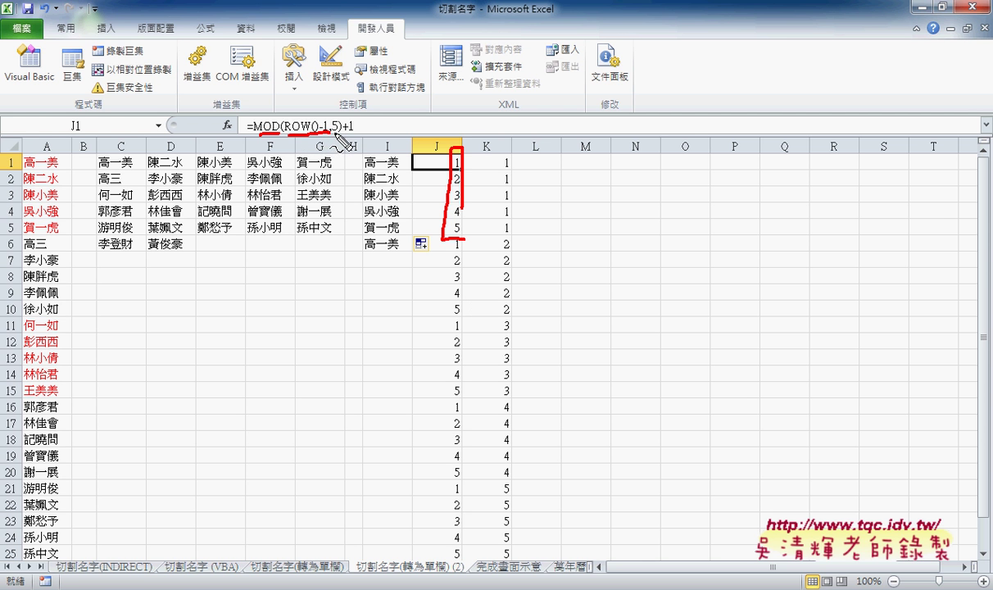
pyautogui.moveTo(330, 135); pyautogui.dragTo(341, 135)
pyautogui.moveTo(300, 119); pyautogui.dragTo(318, 133)
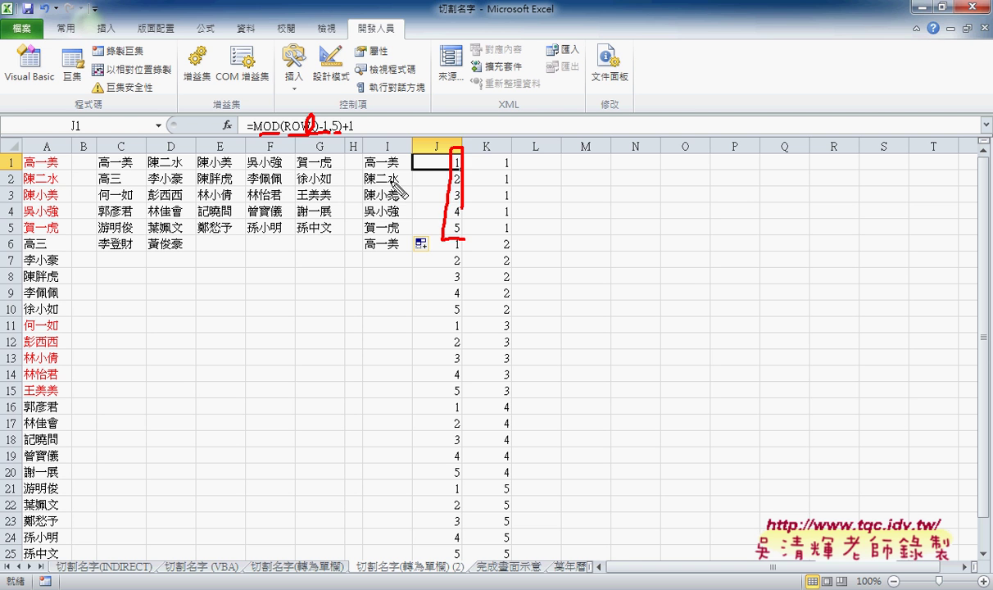
pyautogui.press('Escape')
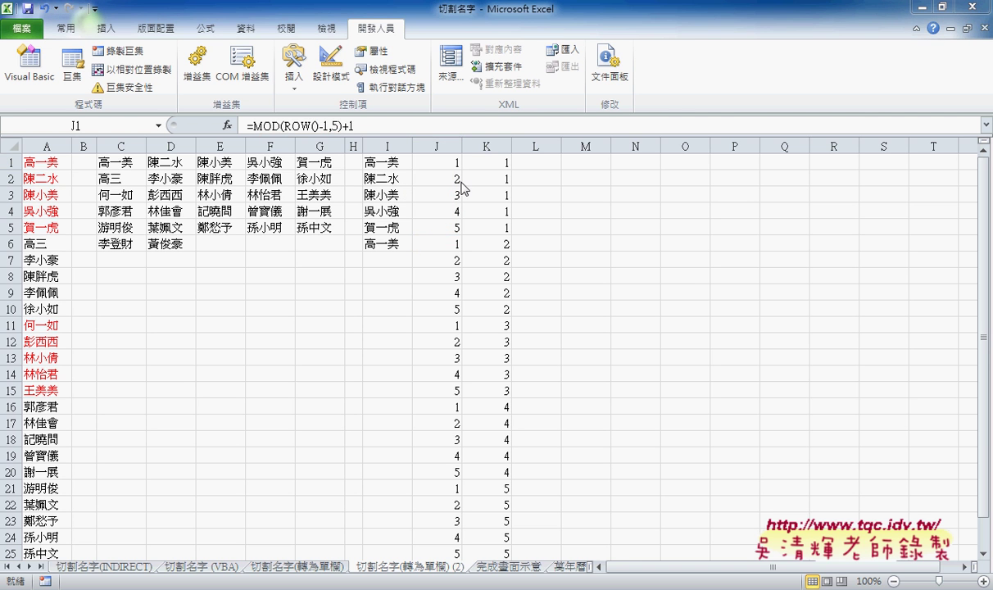
# Compare I1's INDEX formula with K1's INT row-index formula and select K1:K5.
pyautogui.click(506, 167)
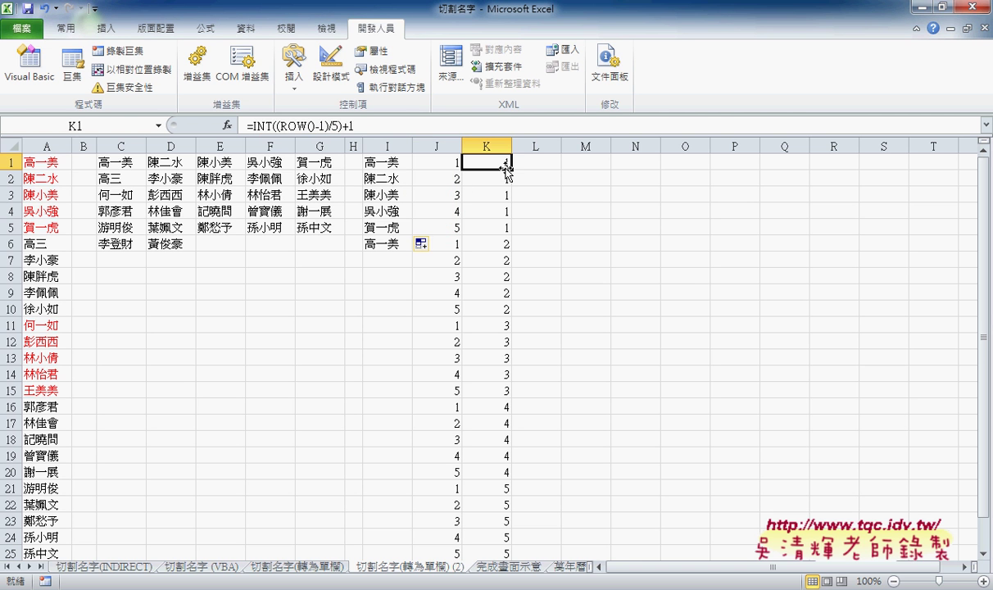
pyautogui.click(387, 162)
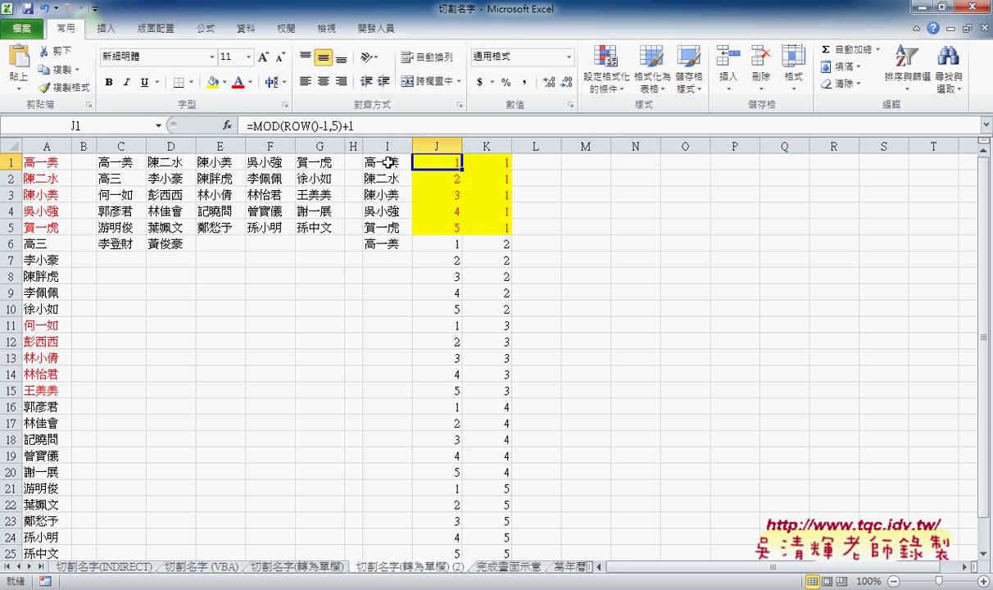
pyautogui.click(502, 167)
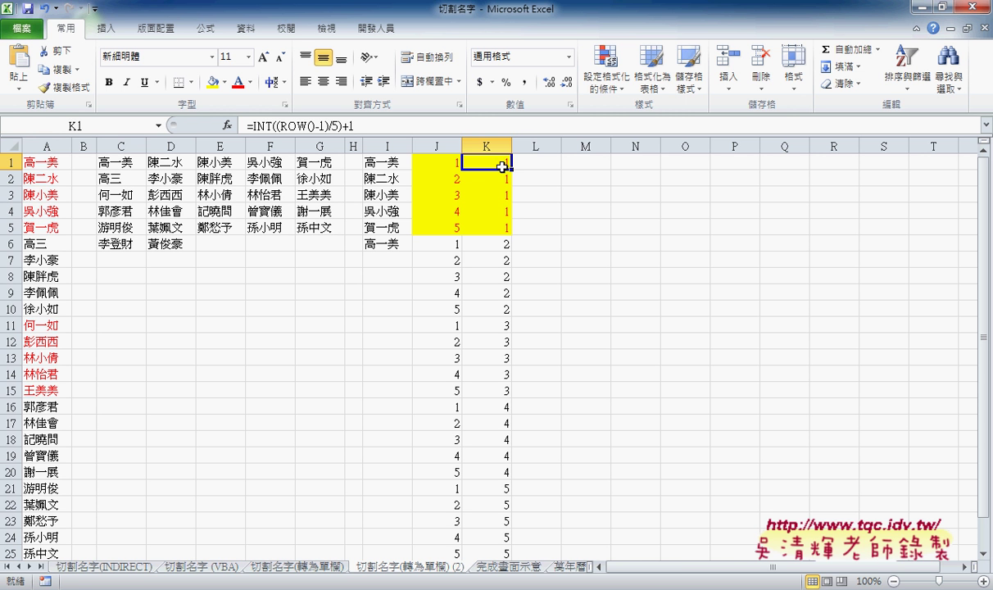
pyautogui.moveTo(501, 167); pyautogui.dragTo(498, 221)
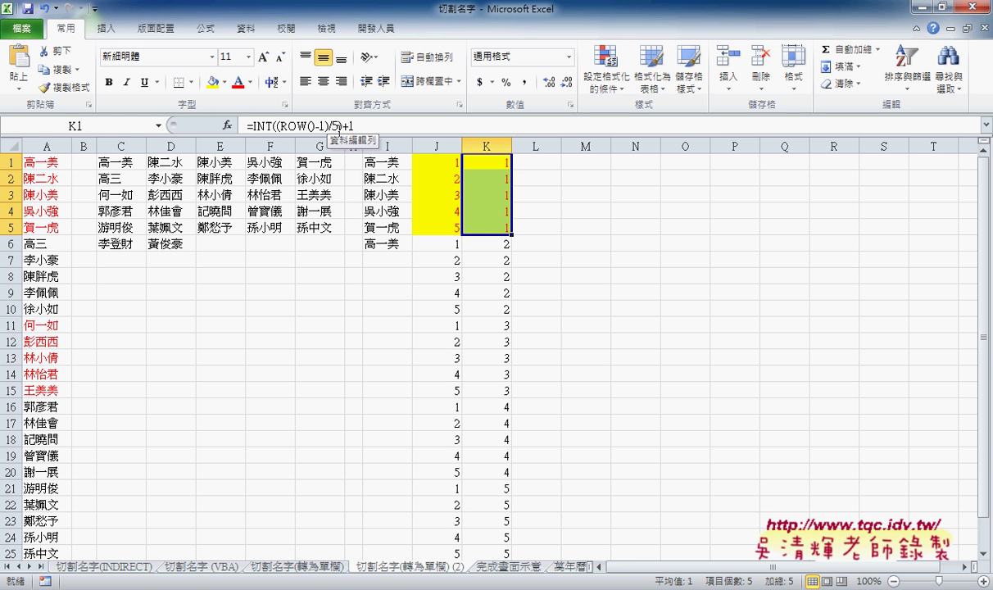
# Copy INT((ROW()-1)/5)+1 from K1 and paste it over I1's row argument 1.
pyautogui.click(386, 163)
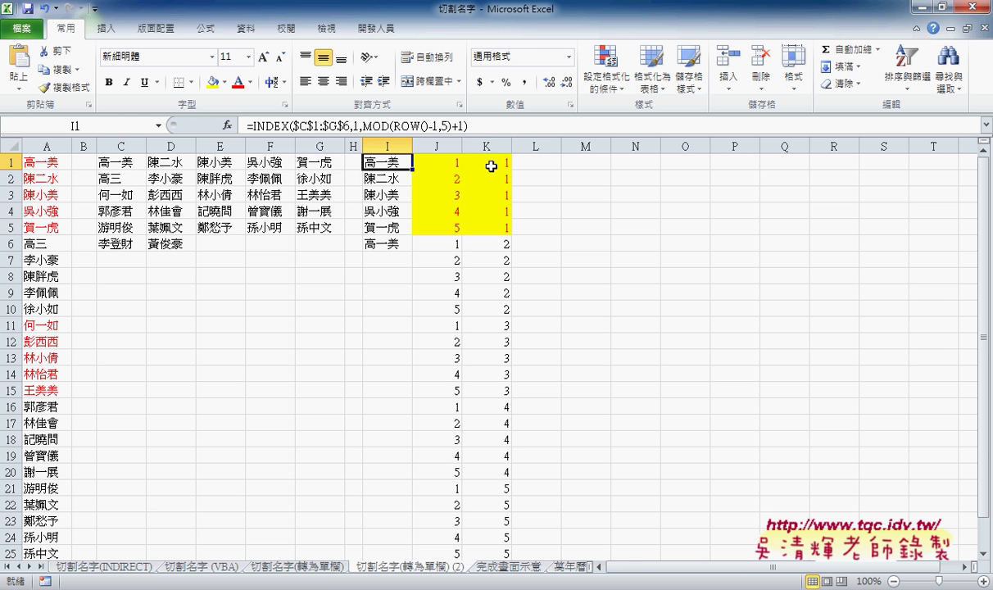
pyautogui.click(465, 160)
pyautogui.moveTo(353, 125); pyautogui.dragTo(259, 126)
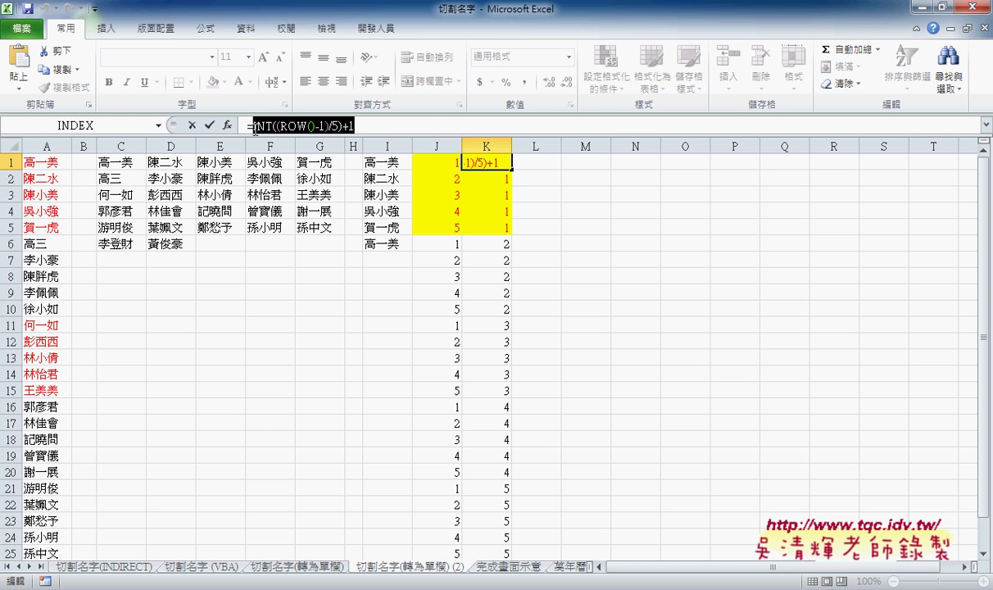
pyautogui.click(192, 125)
pyautogui.click(368, 162)
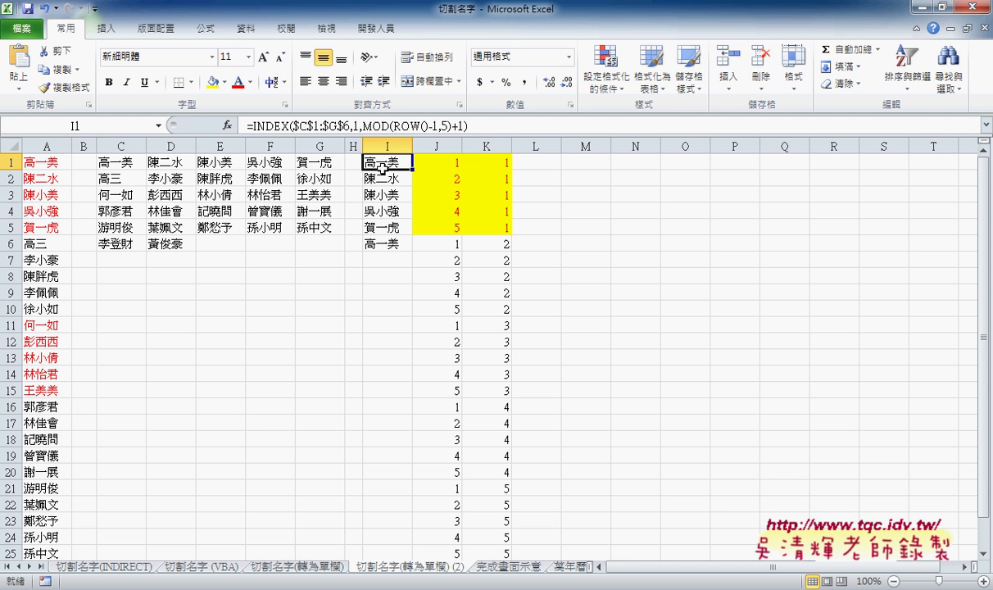
pyautogui.doubleClick(356, 125)
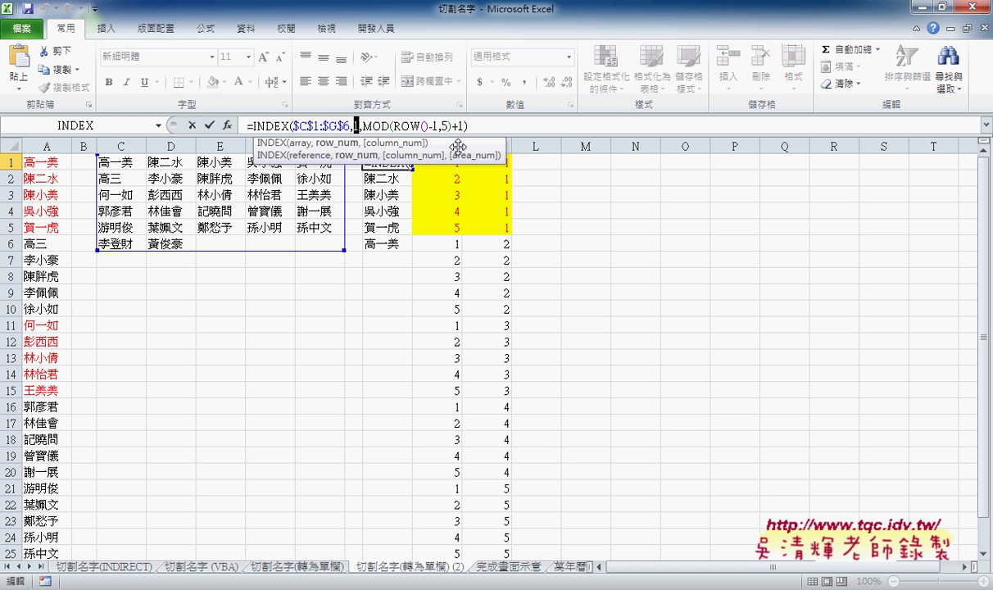
pyautogui.write('INT((ROW()-1)/5)+1')
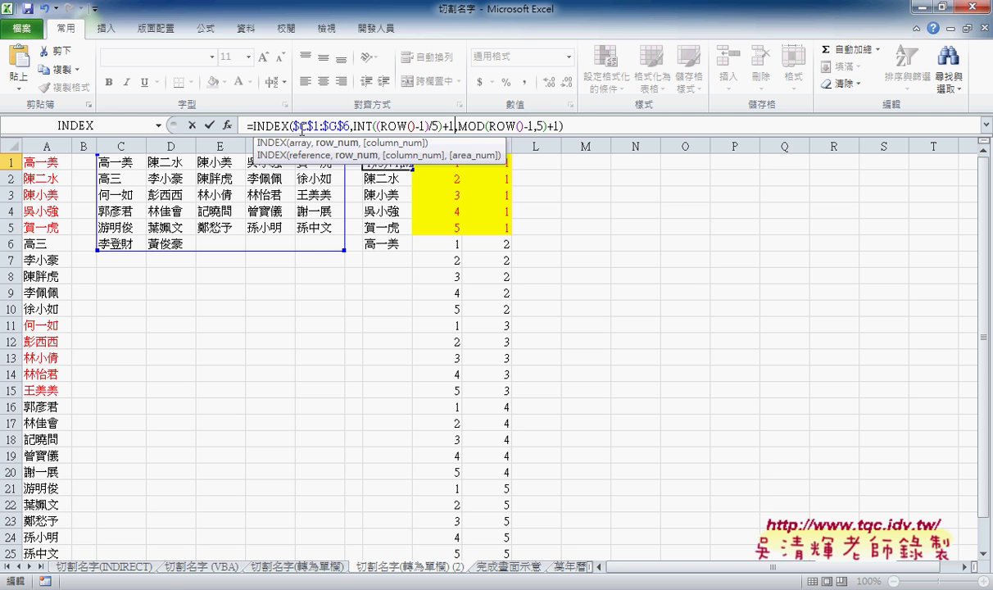
pyautogui.click(209, 126)
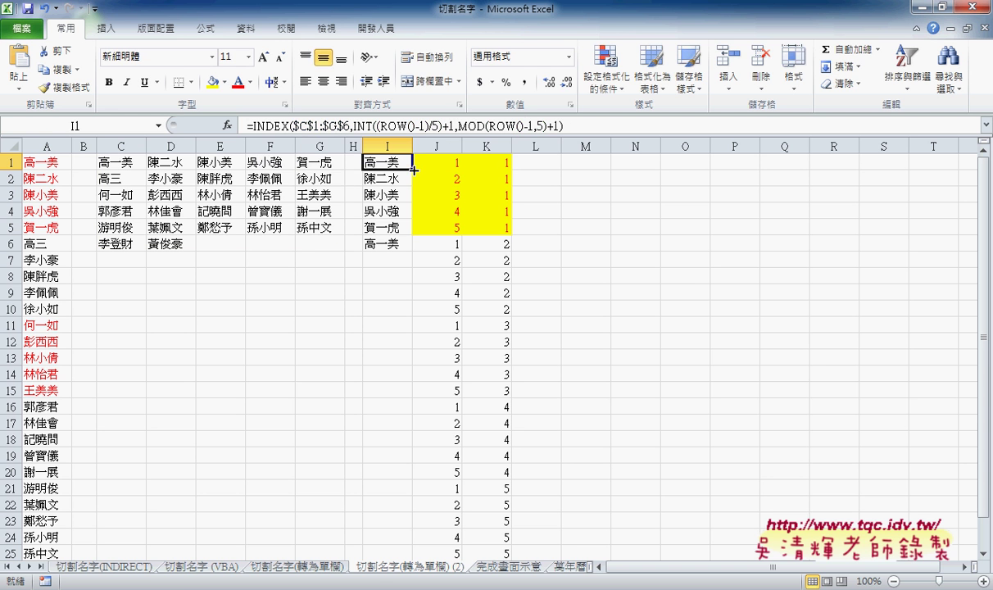
# Fill the INDEX formula down to I27 and annotate its INT and MOD parts with the pen.
pyautogui.moveTo(412, 170)
pyautogui.mouseDown()
pyautogui.moveTo(392, 545)
pyautogui.moveTo(403, 537)
pyautogui.moveTo(404, 546)
pyautogui.mouseUp()
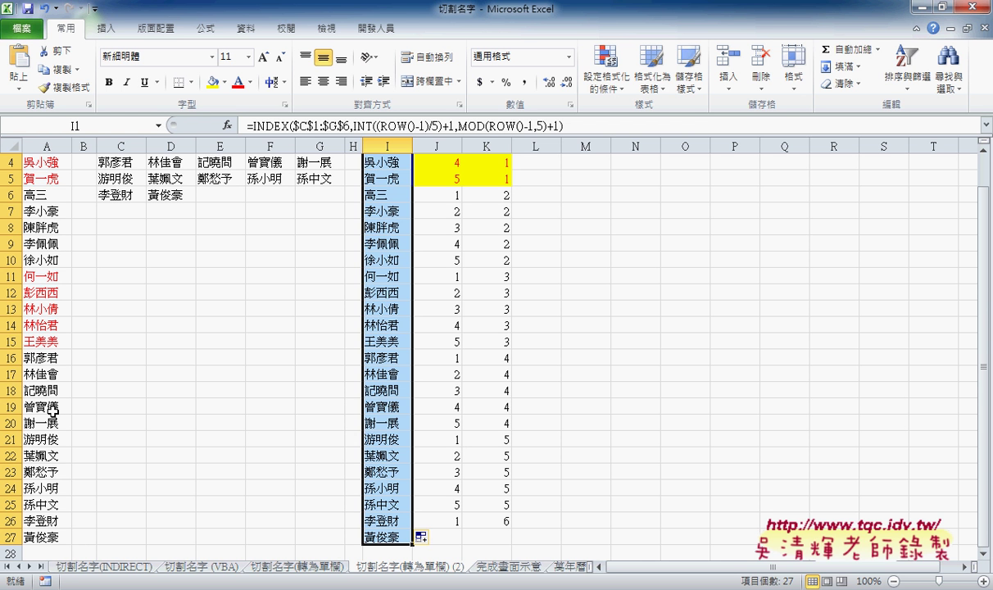
pyautogui.scroll(1, 51, 412)
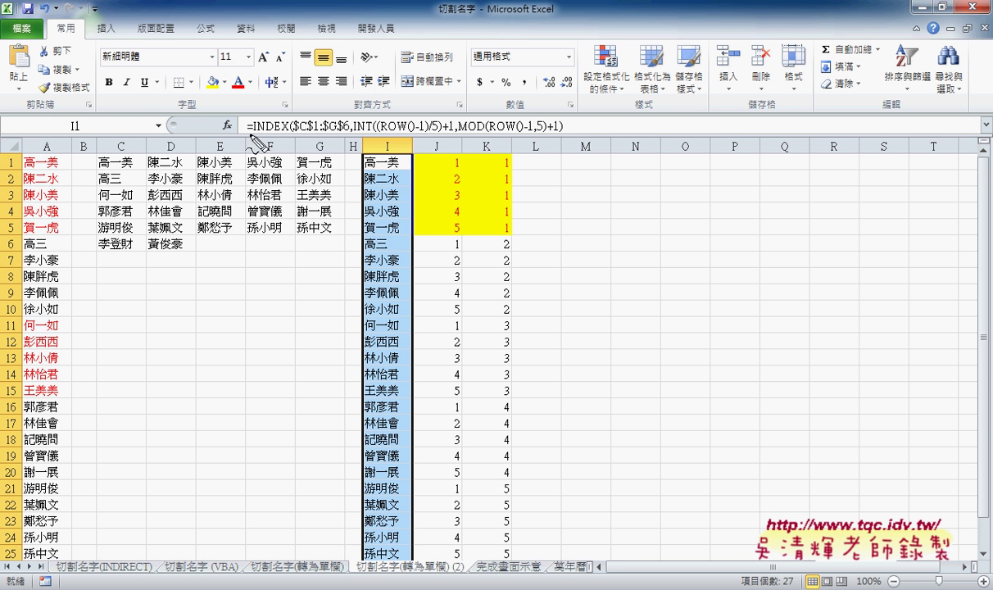
pyautogui.moveTo(248, 132); pyautogui.dragTo(288, 128)
pyautogui.moveTo(354, 133); pyautogui.dragTo(439, 131)
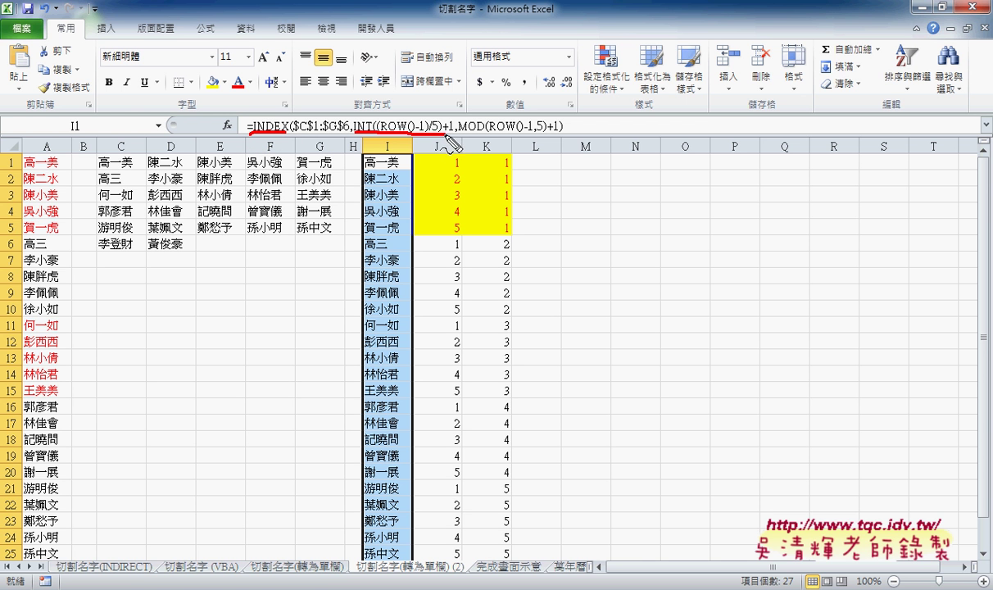
pyautogui.moveTo(502, 156); pyautogui.dragTo(552, 135)
pyautogui.moveTo(456, 233); pyautogui.dragTo(497, 235)
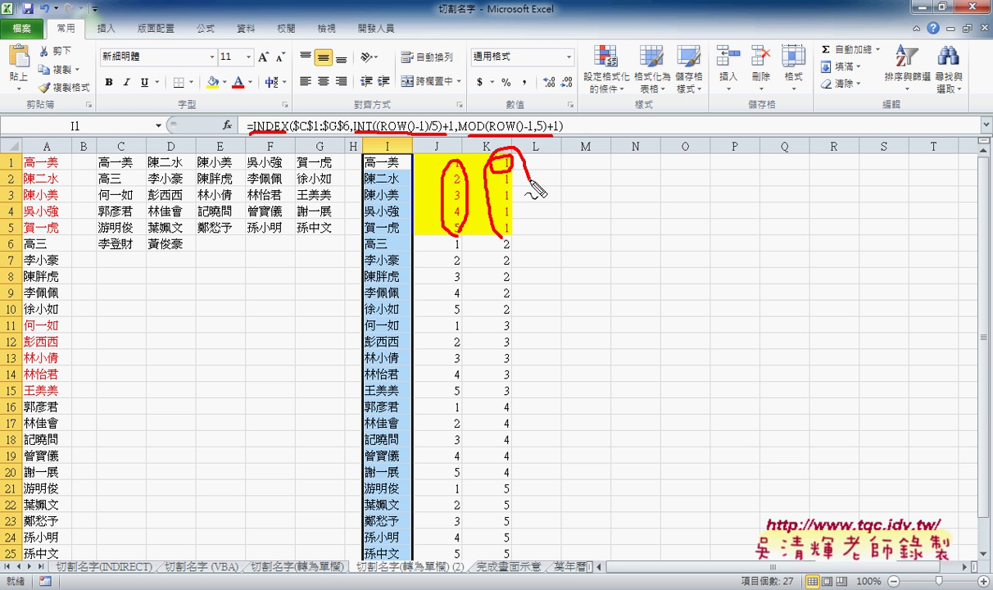